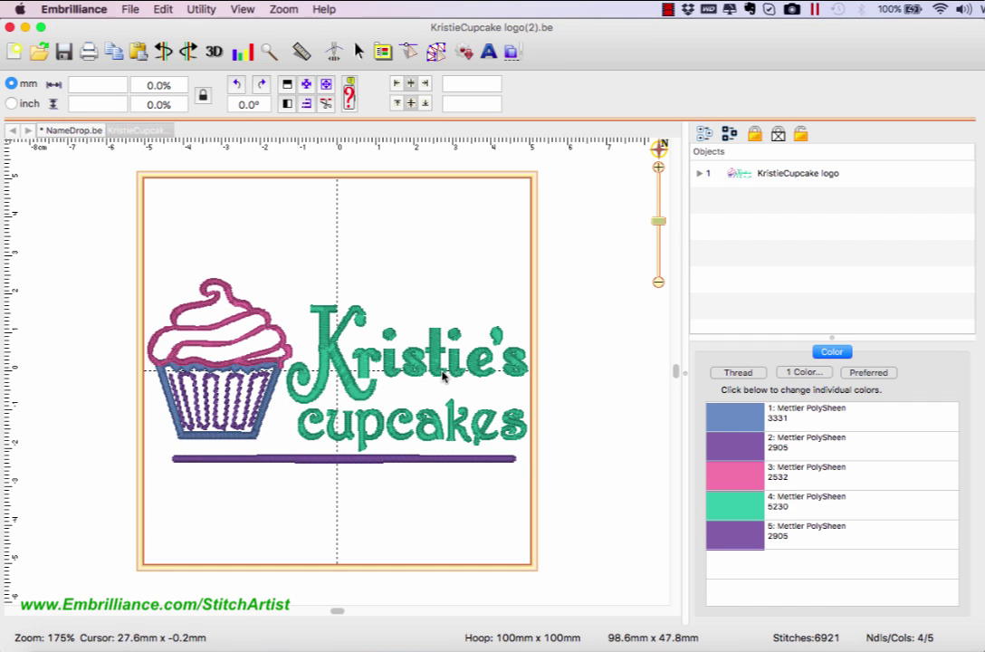
Move the cupcake logo higher in the 100 x 100 mm hoop and deselect it.
left_click_drag(443, 375, 442, 304)
left_click(638, 415)
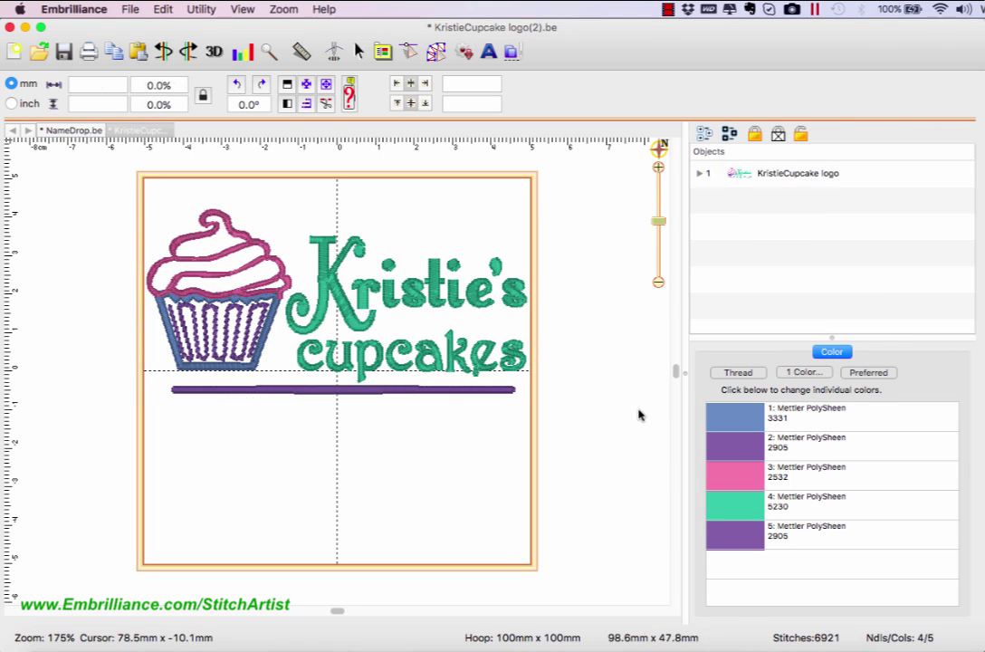
Insert the Square outline from the StitchArtist Shapes 1 library into the design.
left_click(435, 52)
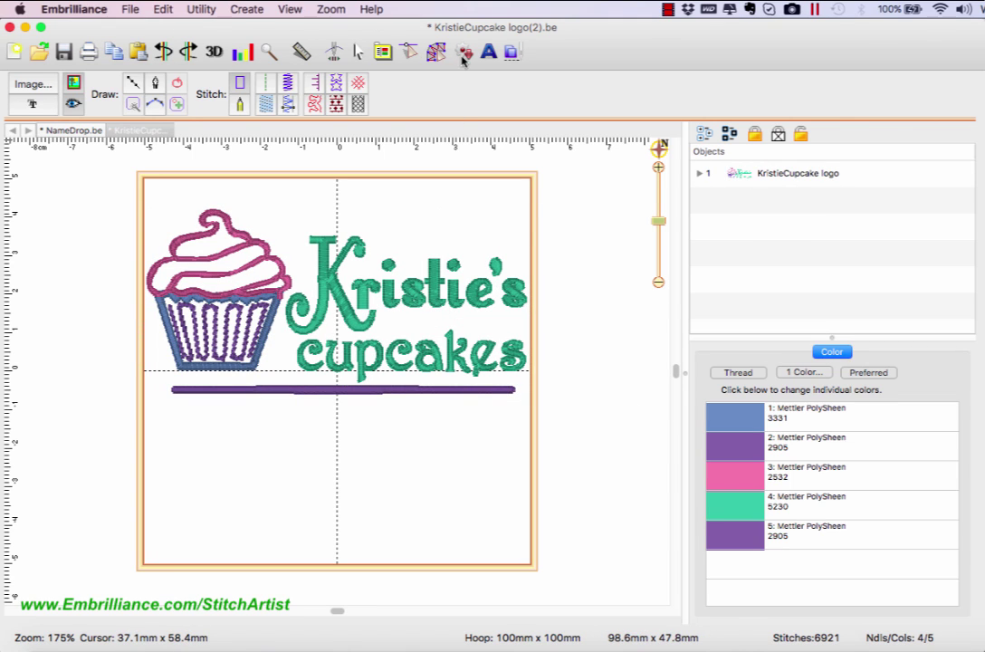
left_click(462, 52)
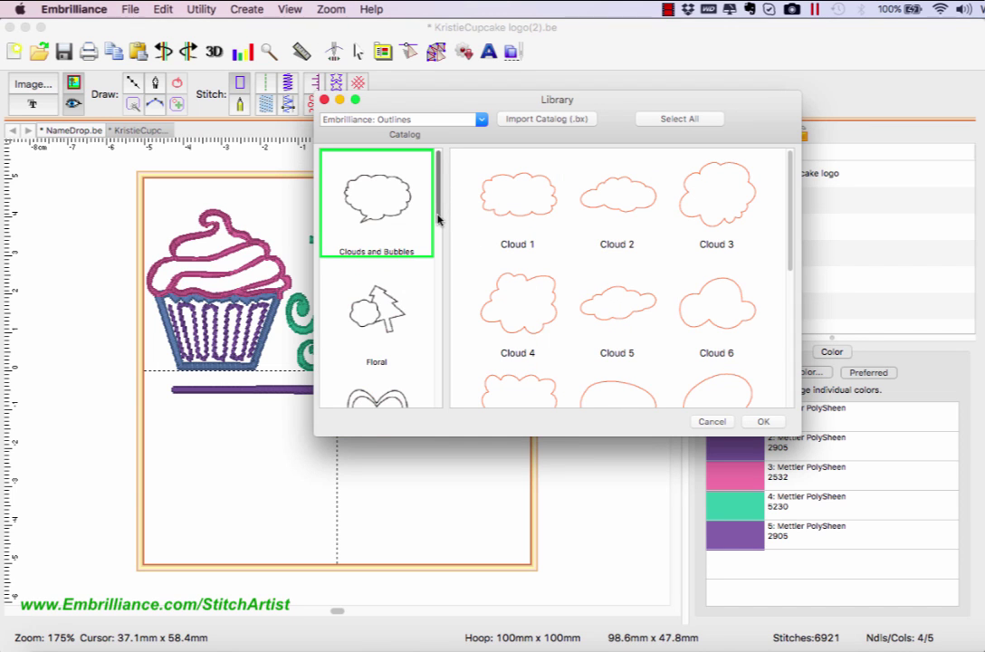
left_click_drag(437, 215, 435, 303)
left_click(334, 209)
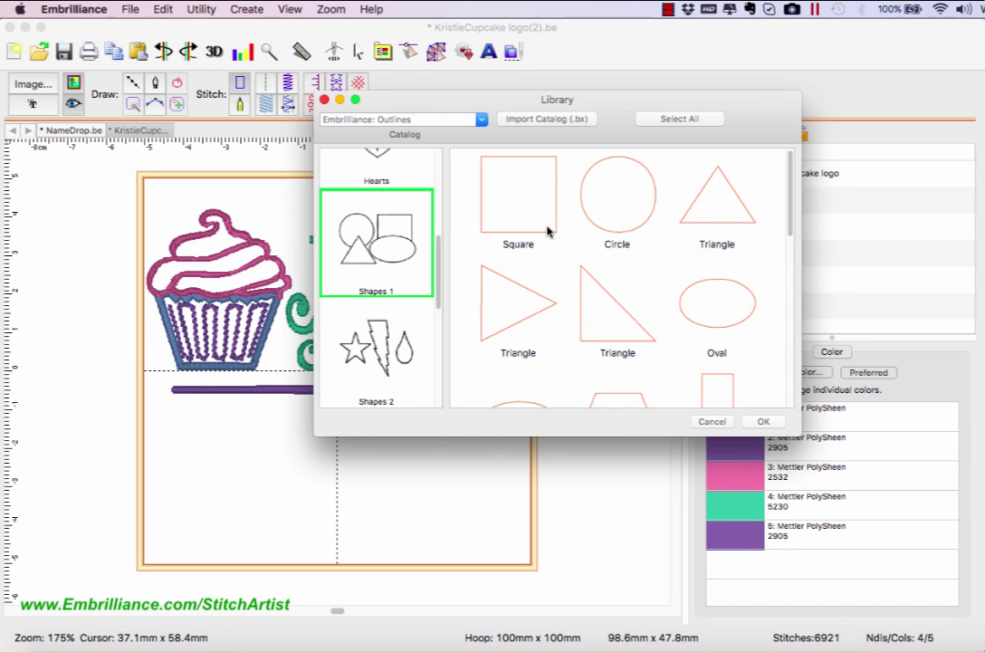
left_click(554, 220)
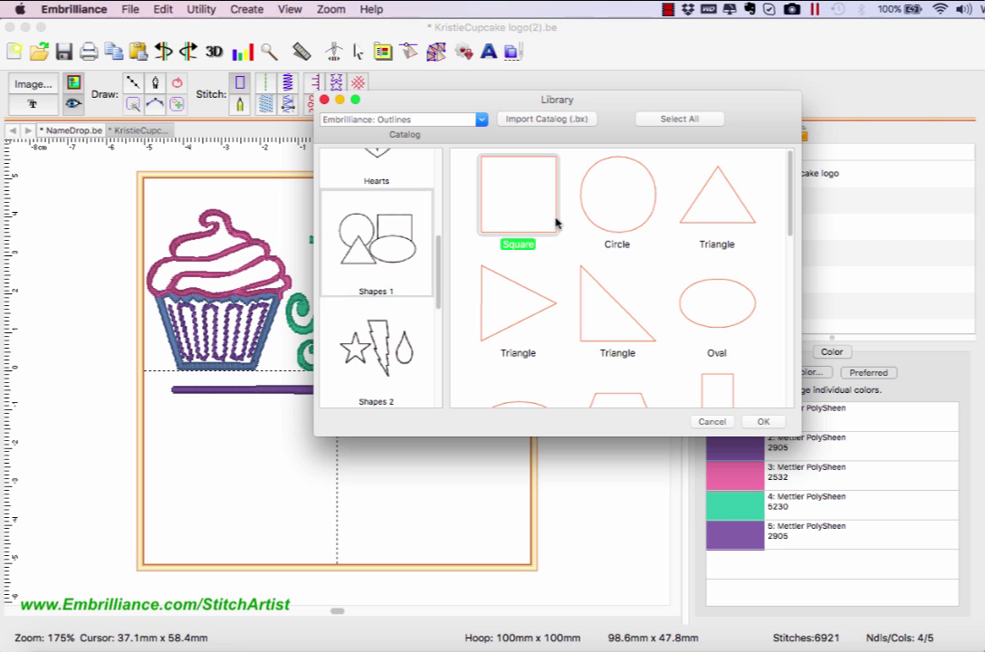
left_click(763, 422)
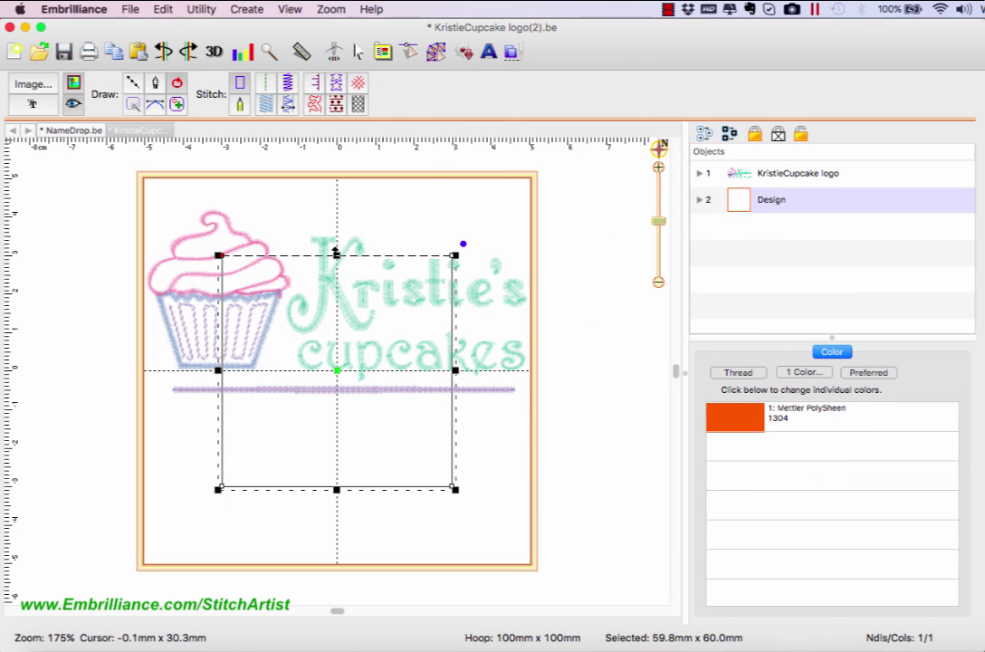
Resize the square into a wide rectangle of about 87.7 x 22.8 mm below the baseline.
left_click_drag(337, 256, 332, 408)
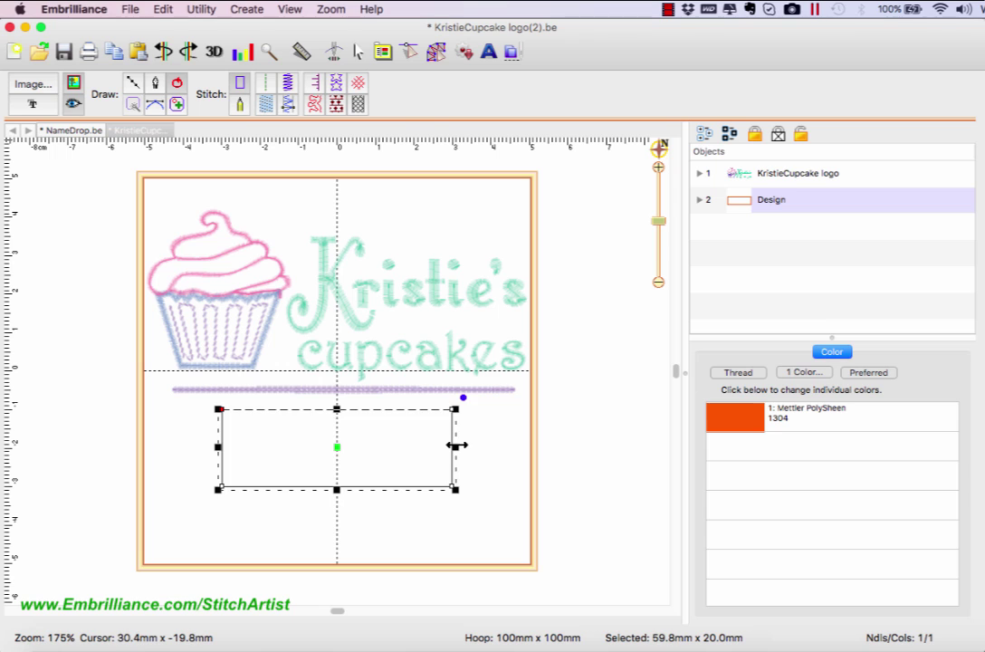
left_click_drag(453, 446, 514, 439)
left_click_drag(220, 446, 162, 441)
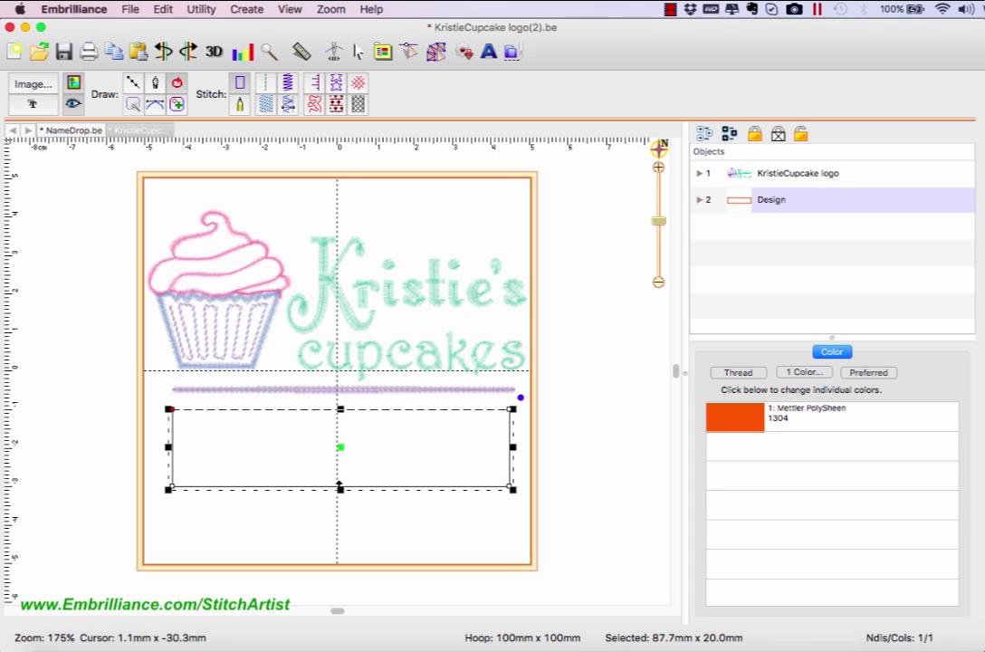
left_click_drag(340, 489, 341, 501)
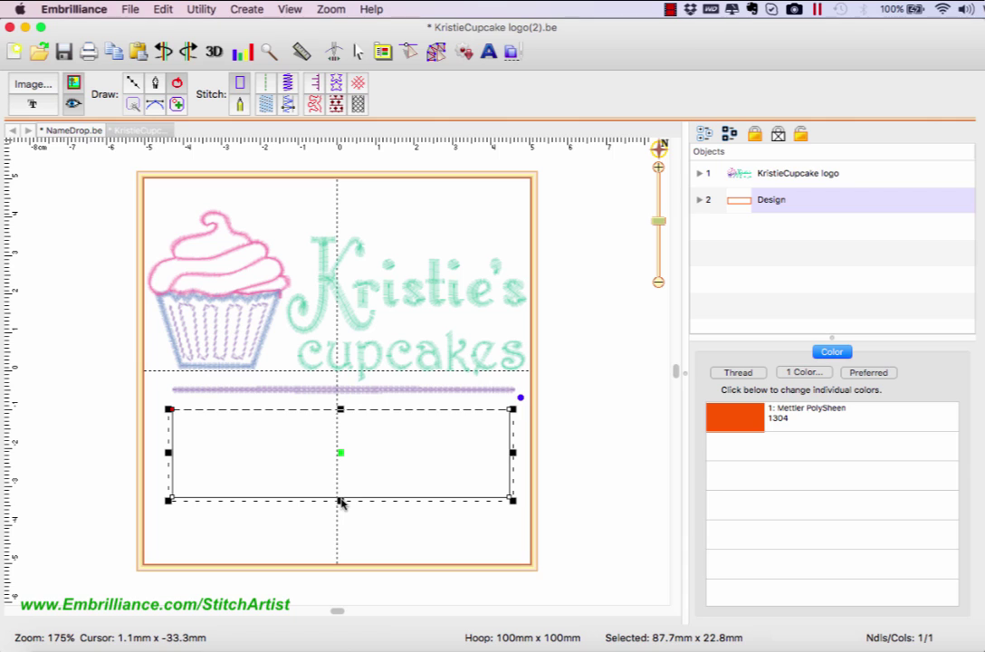
Rename the Square part inside the Design group to 'Envelope 1'.
left_click(700, 199)
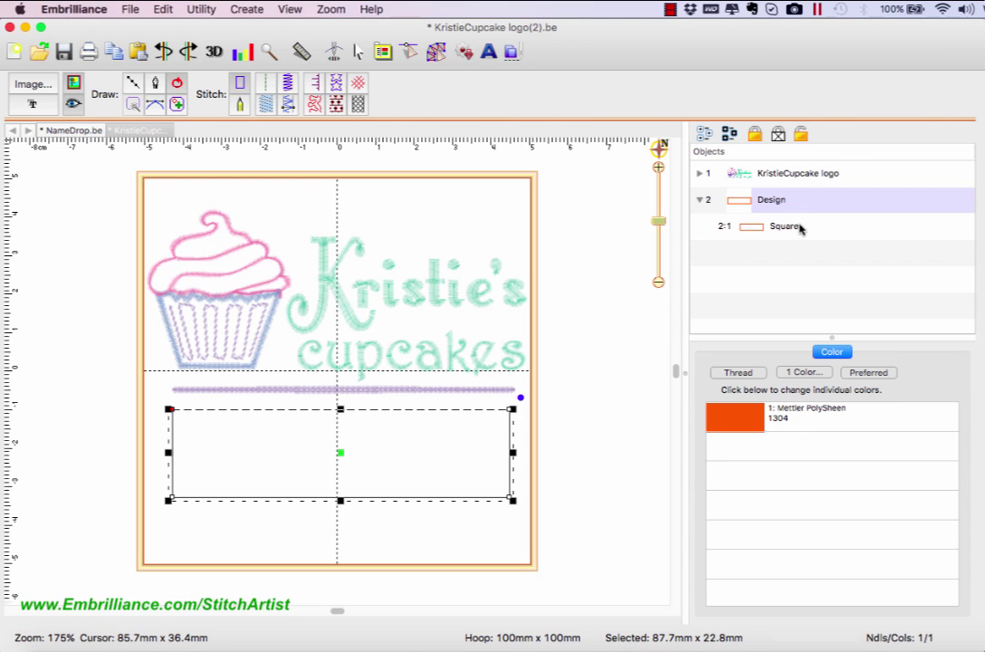
left_click(776, 233)
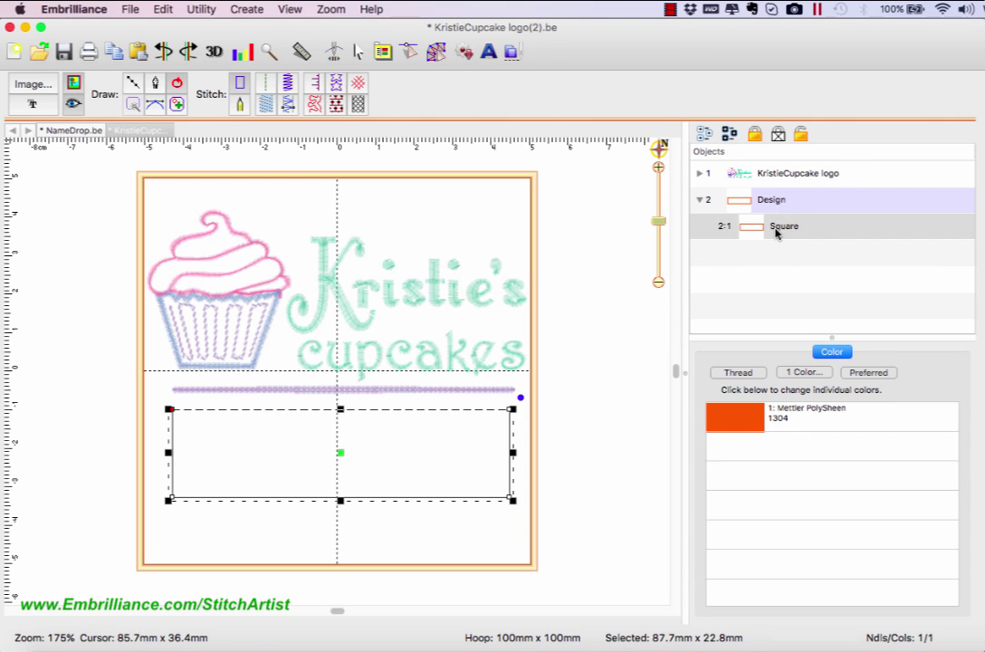
left_click(776, 233)
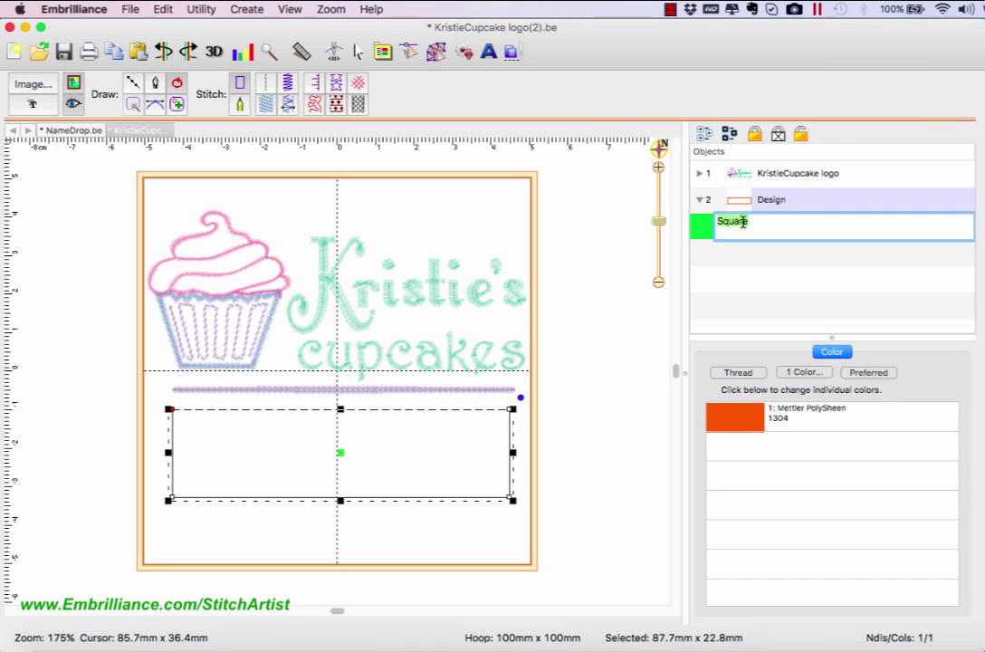
key("BackSpace")
type("Envelope 1")
key("Return")
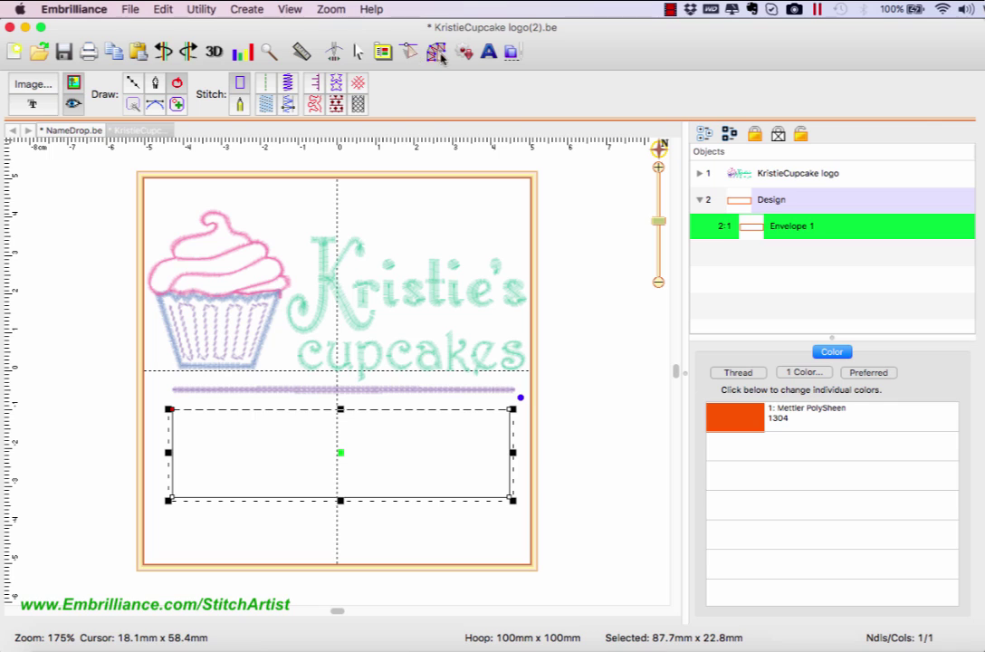
Draw a horizontal line across the middle of the envelope rectangle.
left_click(134, 80)
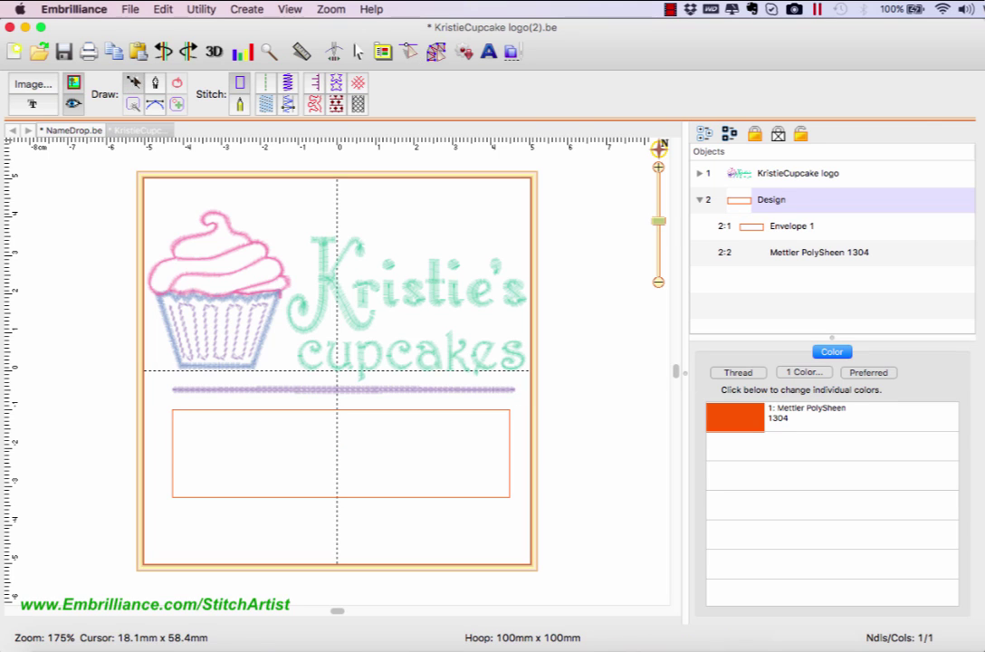
left_click(183, 450)
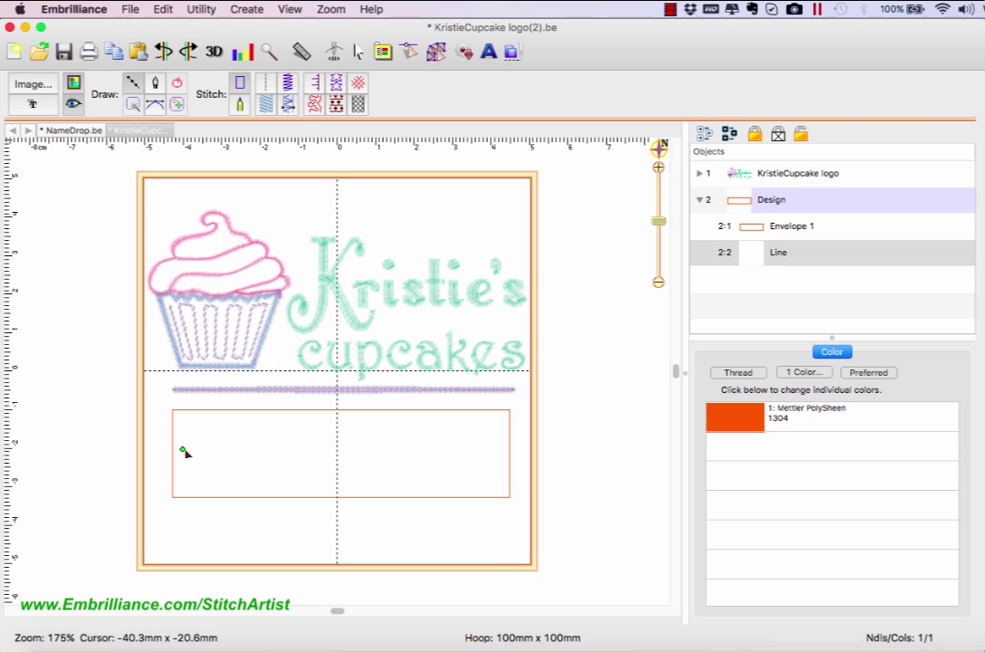
left_click(500, 449)
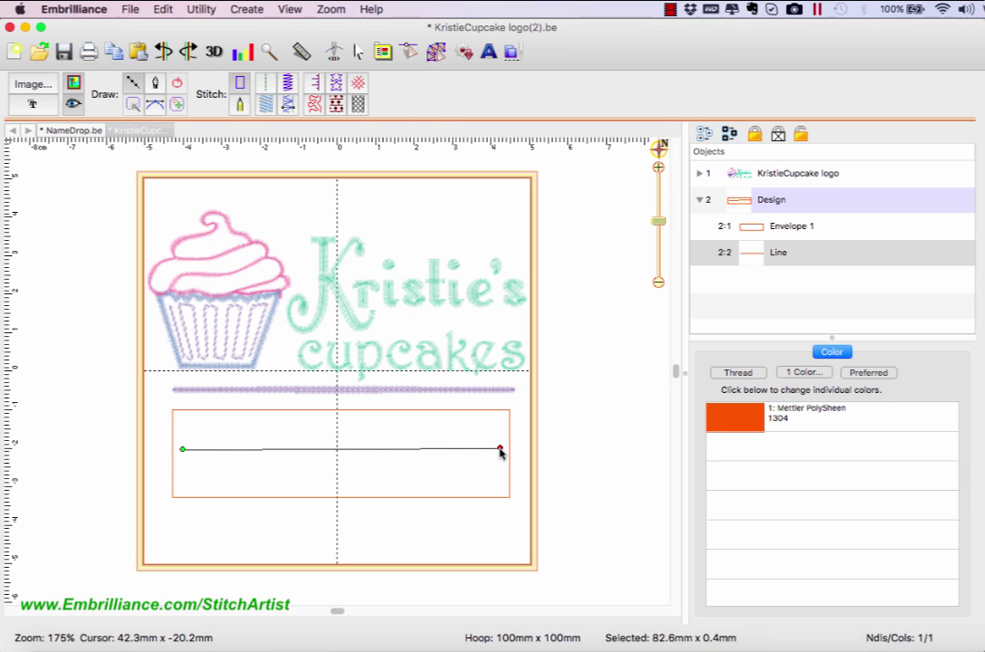
key("Return")
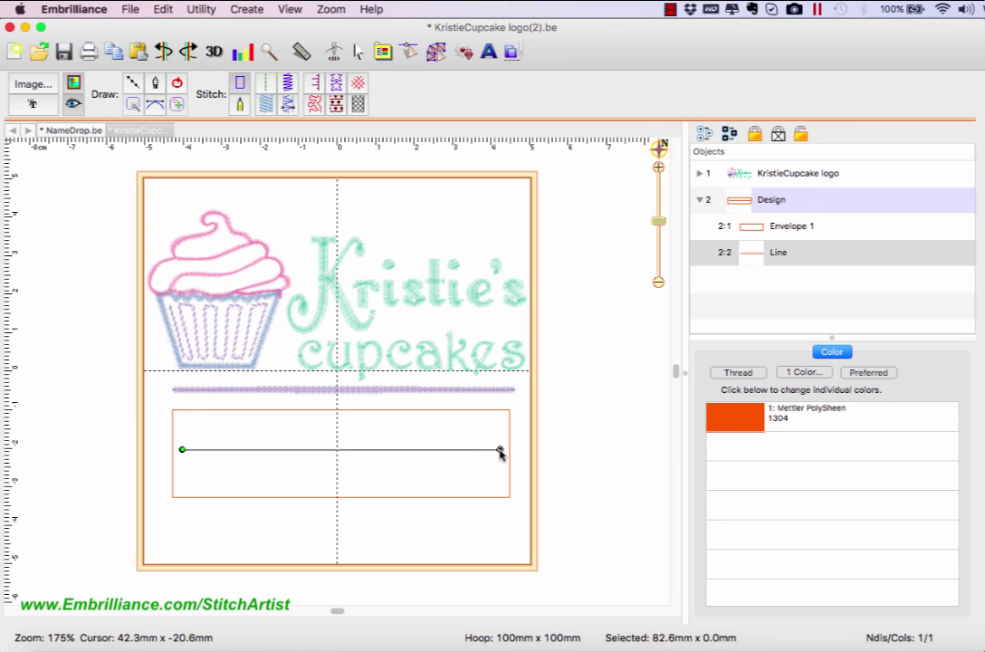
Rename the line 'Namedrop 1' and extend both ends toward the envelope edges.
double_click(776, 255)
type("N")
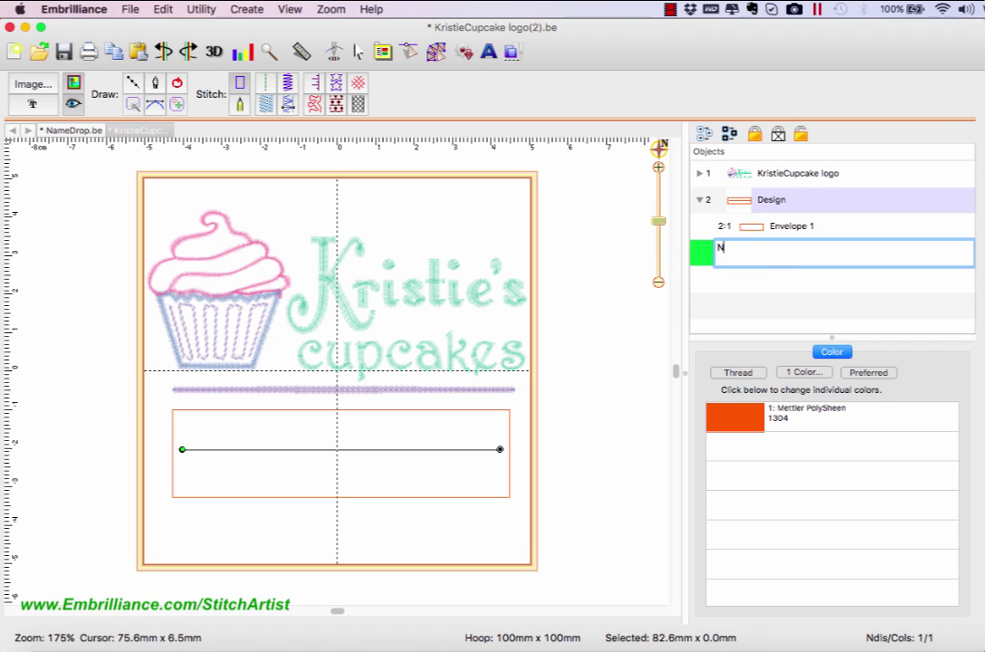
type("amedrop 1")
key("Return")
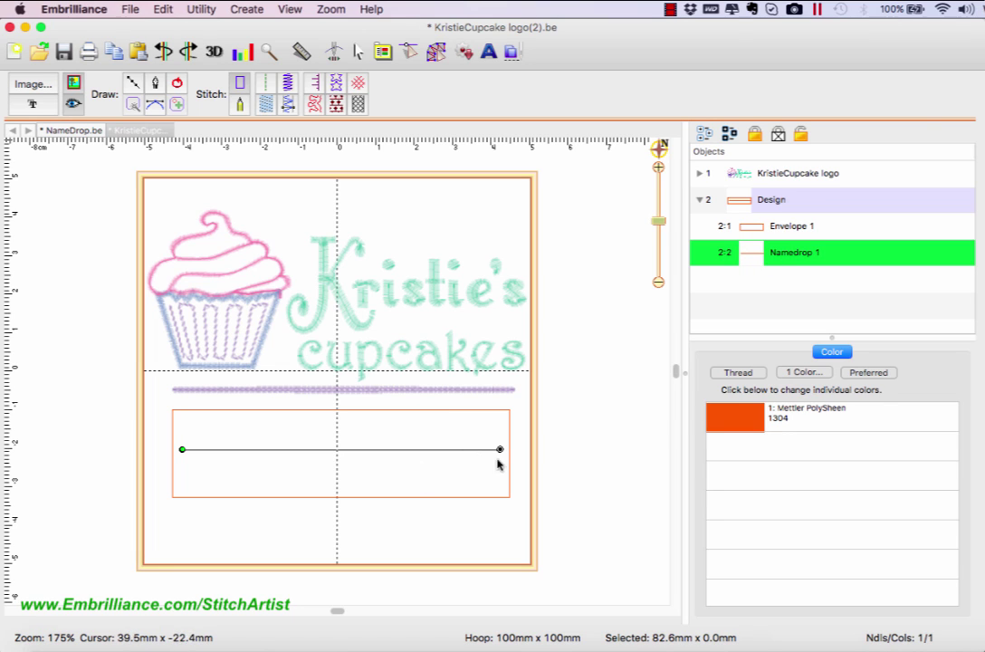
left_click_drag(503, 455, 508, 455)
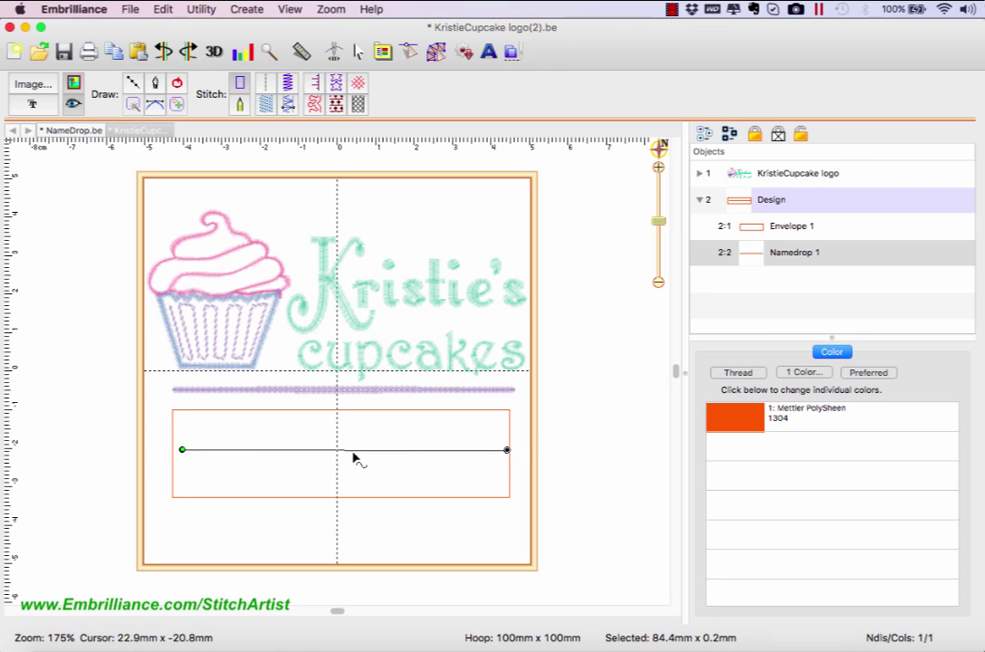
left_click_drag(183, 453, 175, 455)
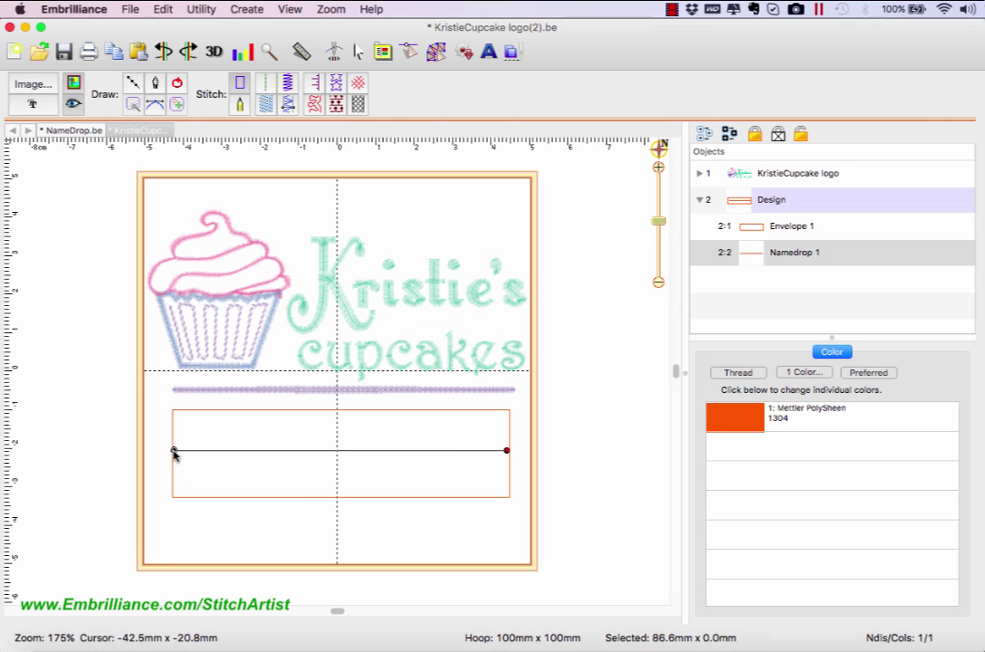
left_click(392, 426)
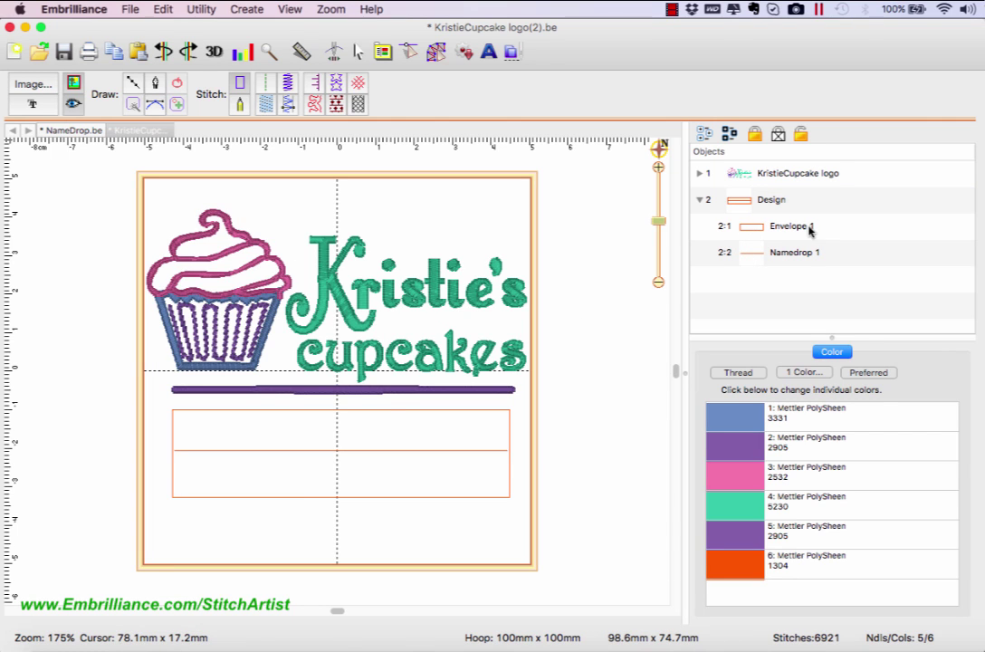
Add a new ABC lettering object and move it down into the rectangle.
left_click(700, 201)
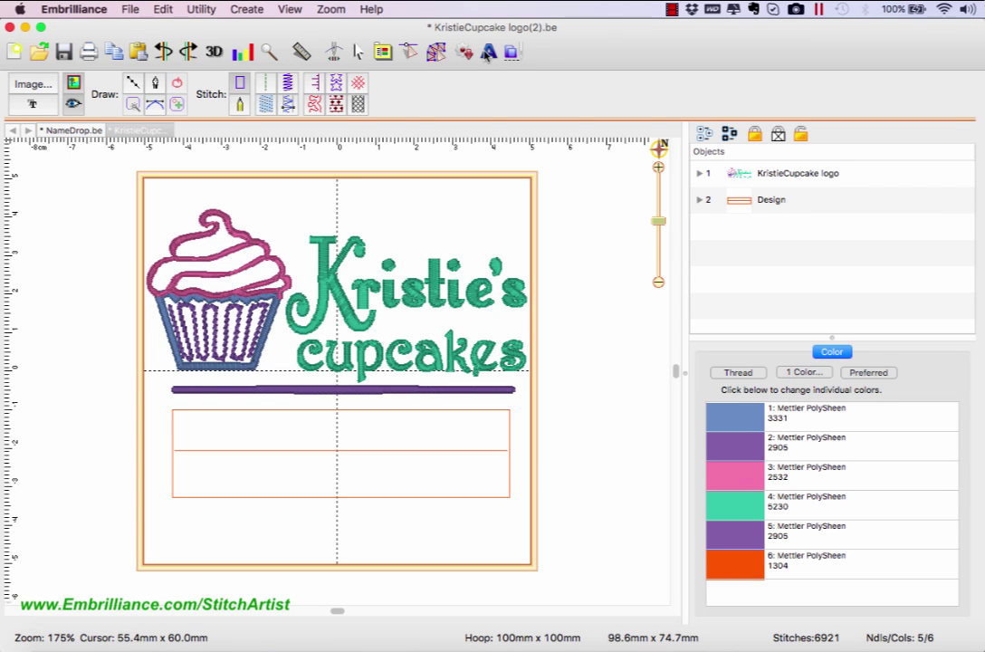
left_click(488, 52)
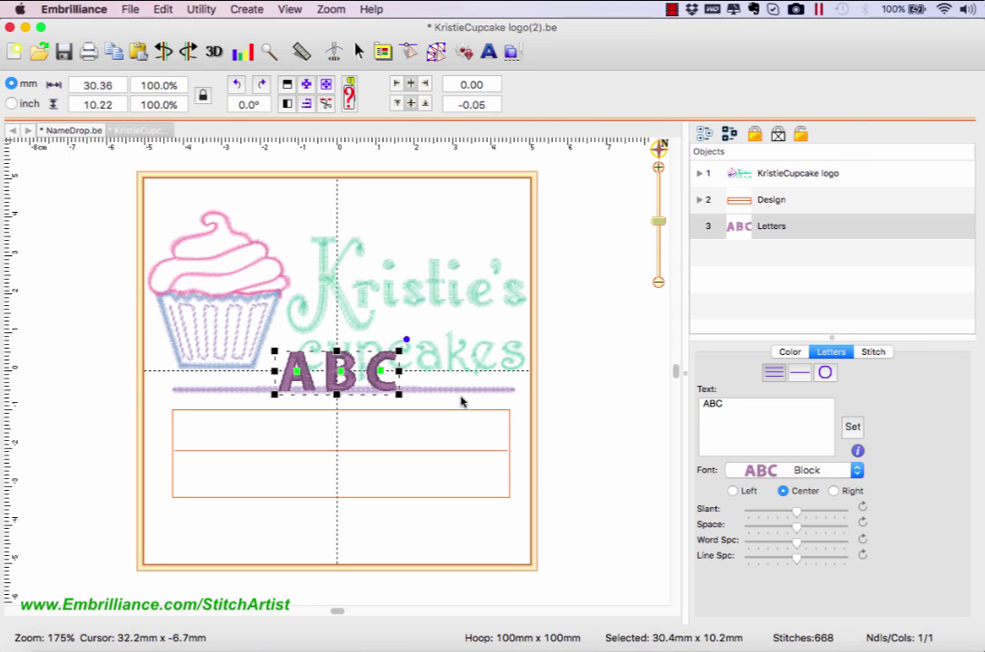
left_click_drag(349, 389, 346, 471)
key("Escape")
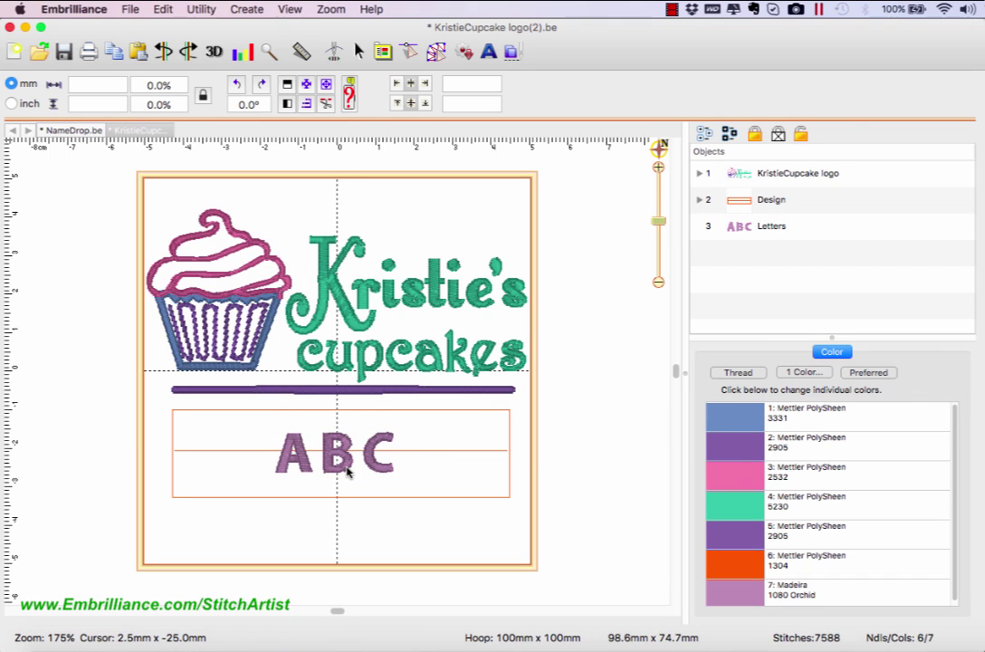
left_click(346, 471)
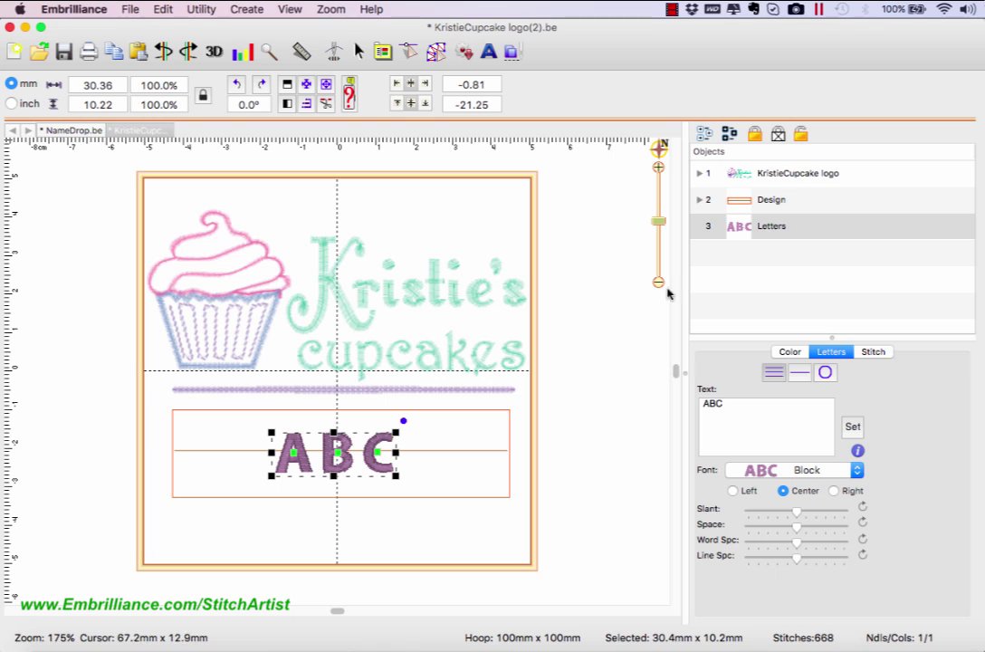
Rename the lettering object '1 Letters' and type a first name into its text box.
left_click(770, 230)
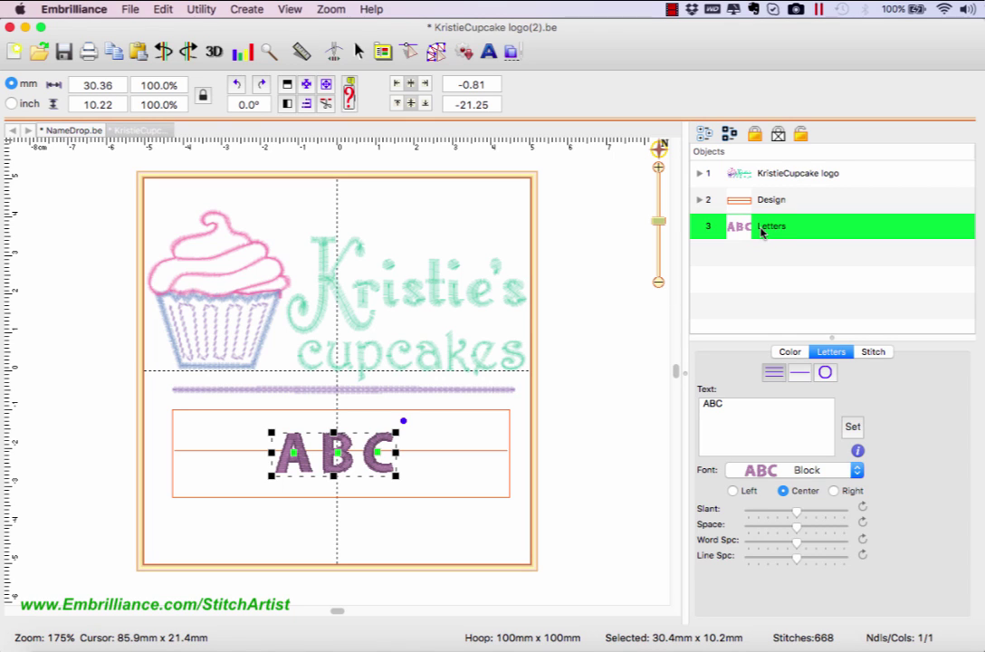
left_click(760, 230)
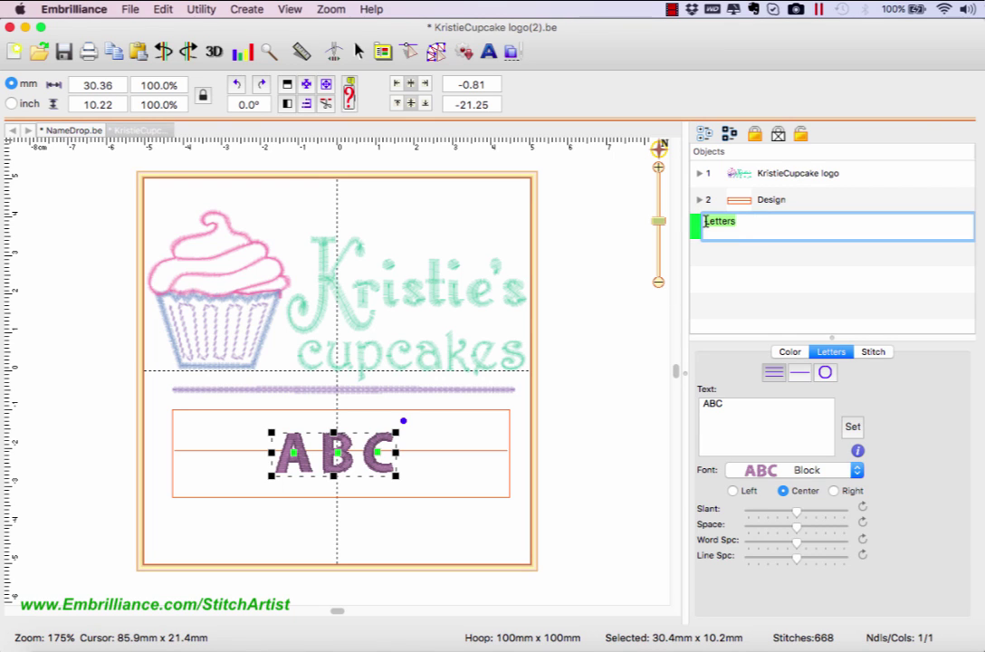
type("1")
key("Return")
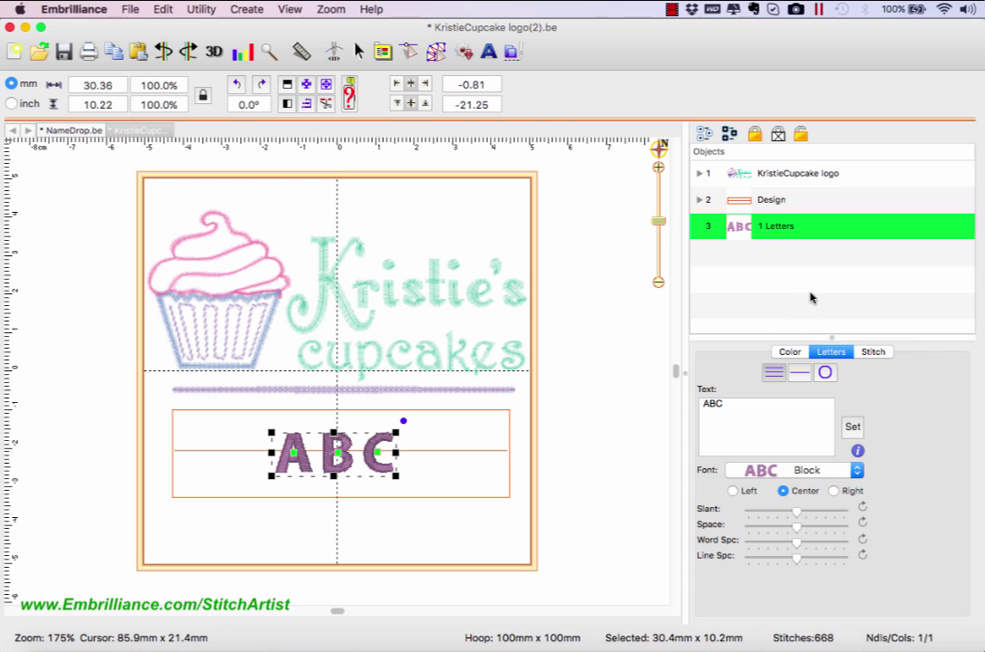
double_click(742, 407)
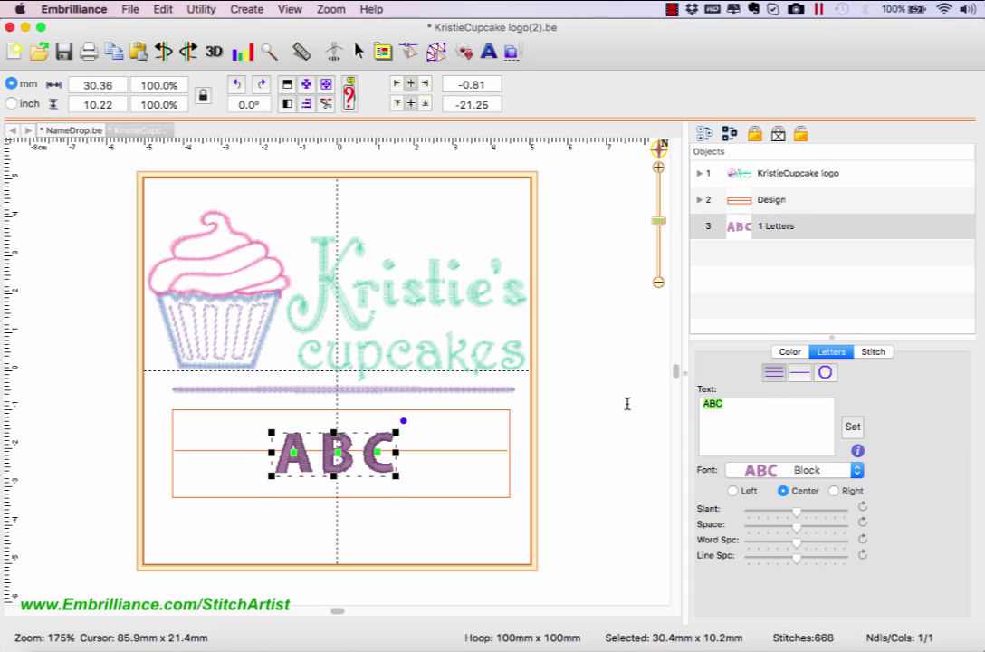
type("Jesse")
Apply the first name and try the I2SXiomara 0_75in and I2SMrDarcy fonts.
left_click(852, 426)
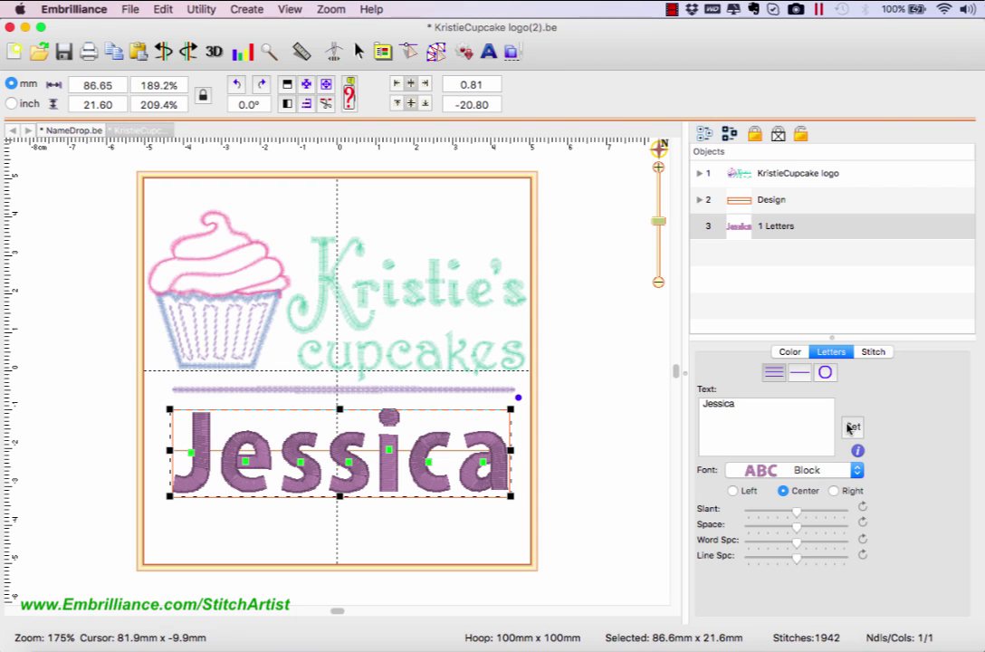
left_click(856, 470)
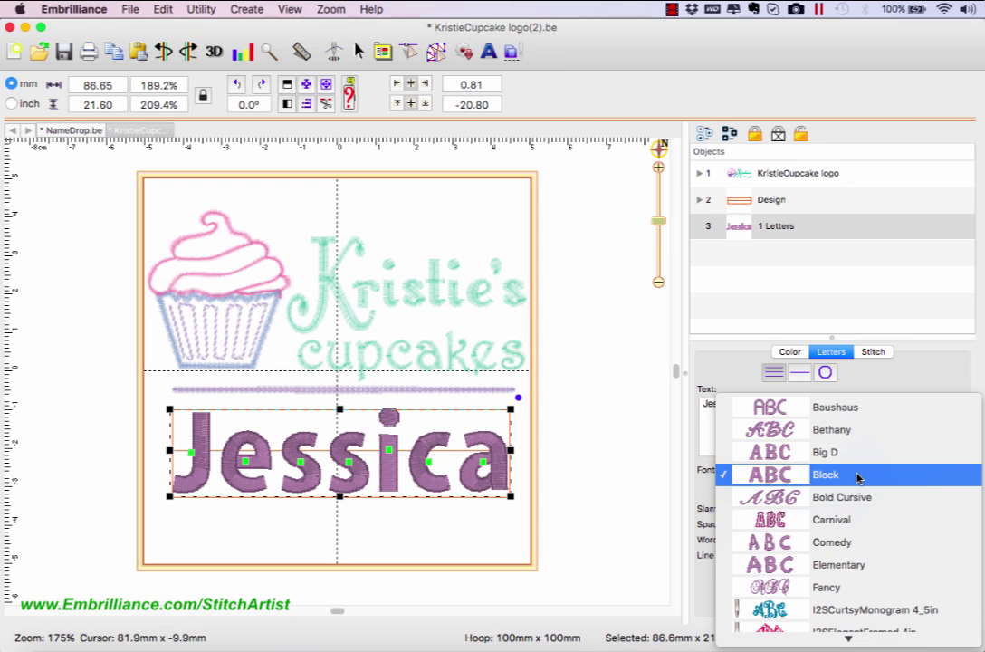
scroll(857, 471, "down", 10)
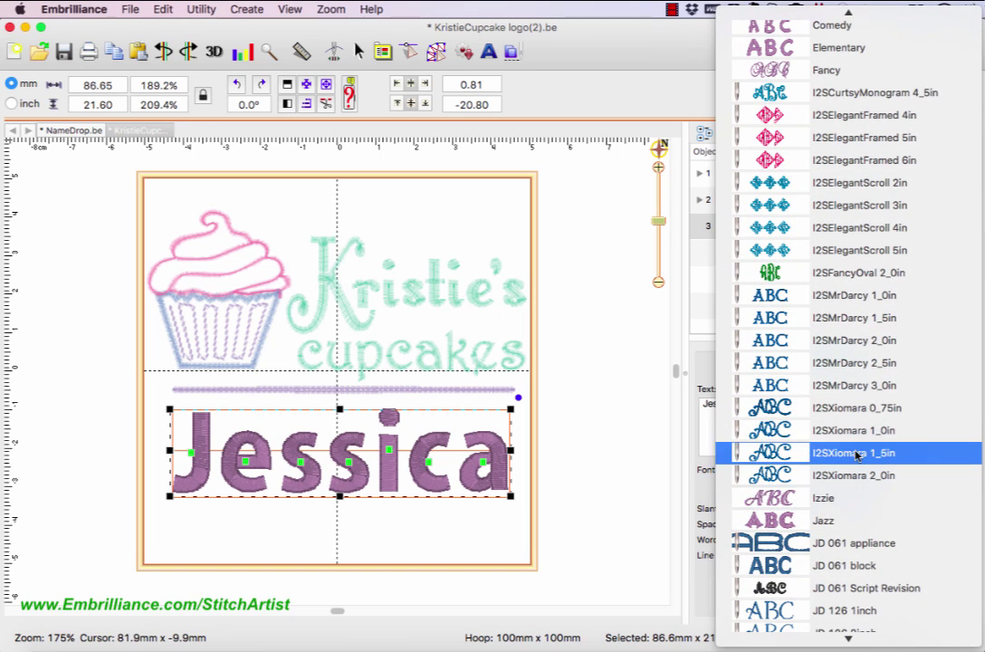
left_click(855, 409)
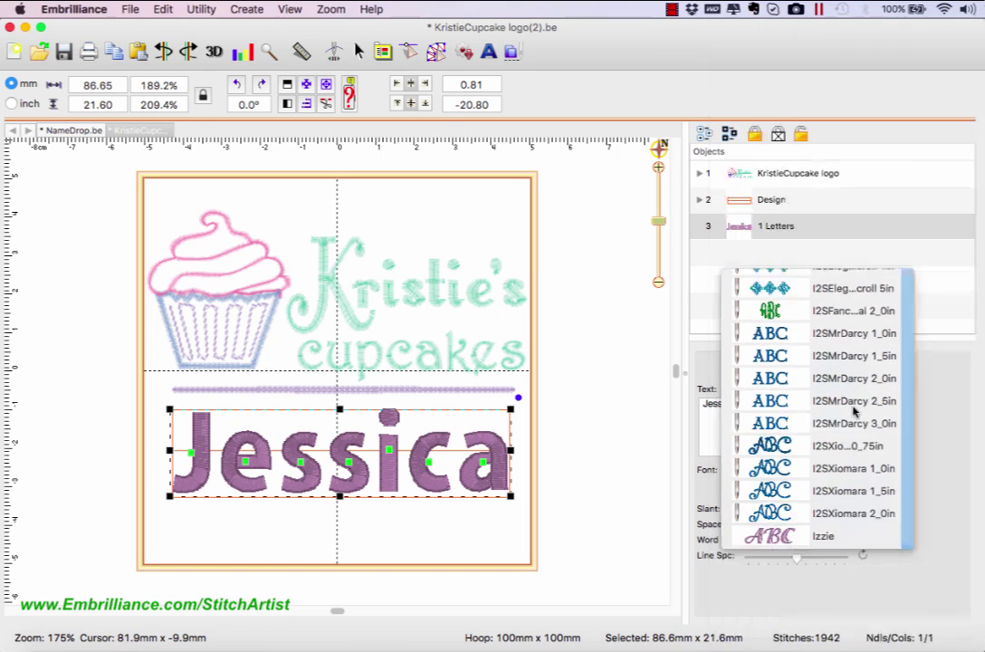
left_click(857, 470)
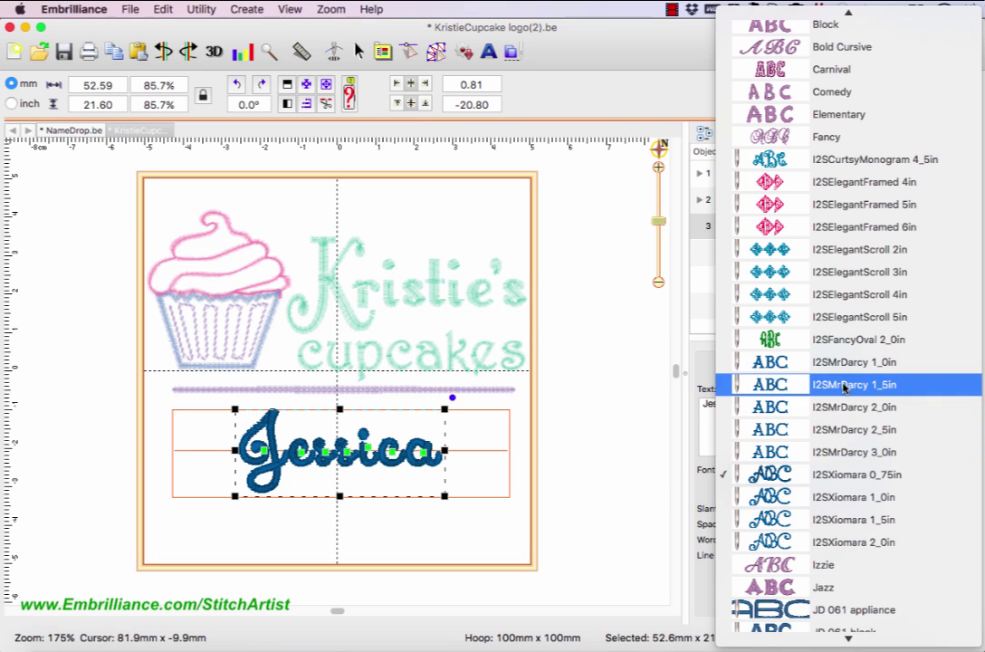
left_click(769, 384)
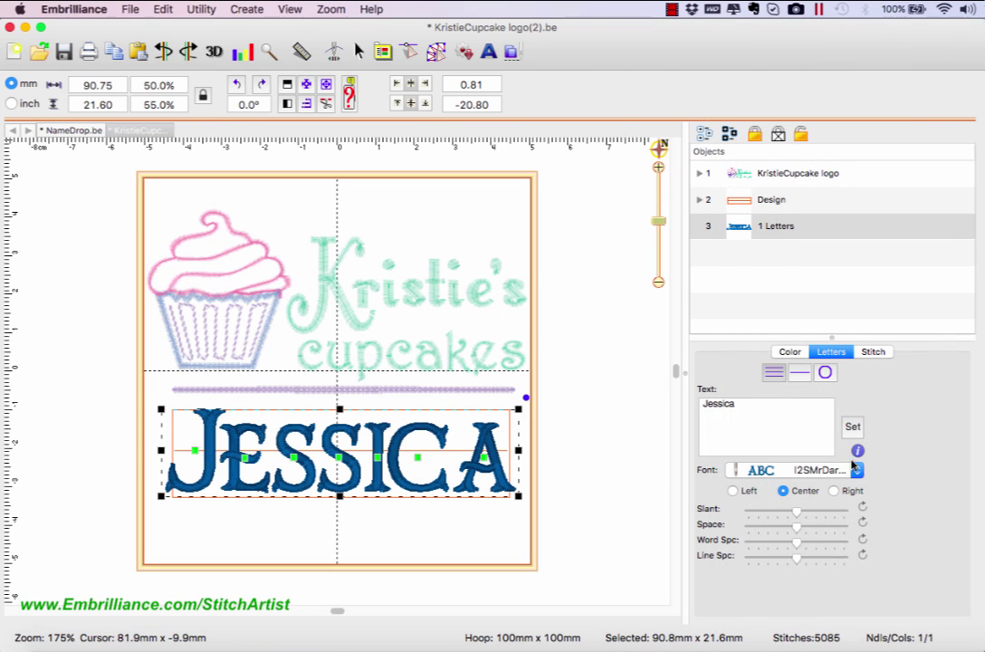
Try the Comedy and Carnival fonts, then settle on I2SMrDarcy 1_0in.
left_click(857, 470)
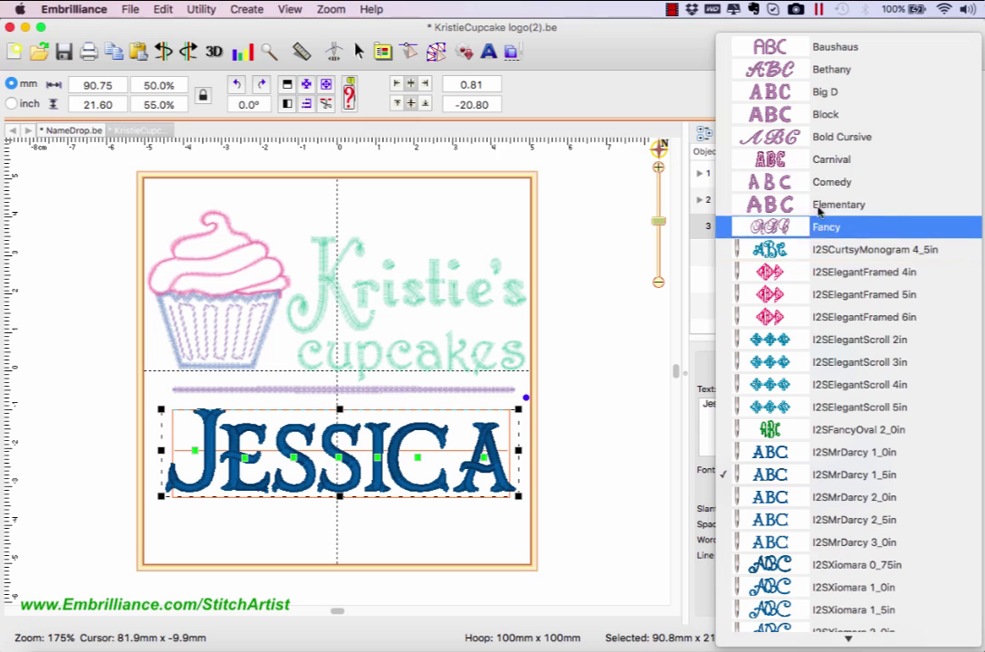
left_click(818, 182)
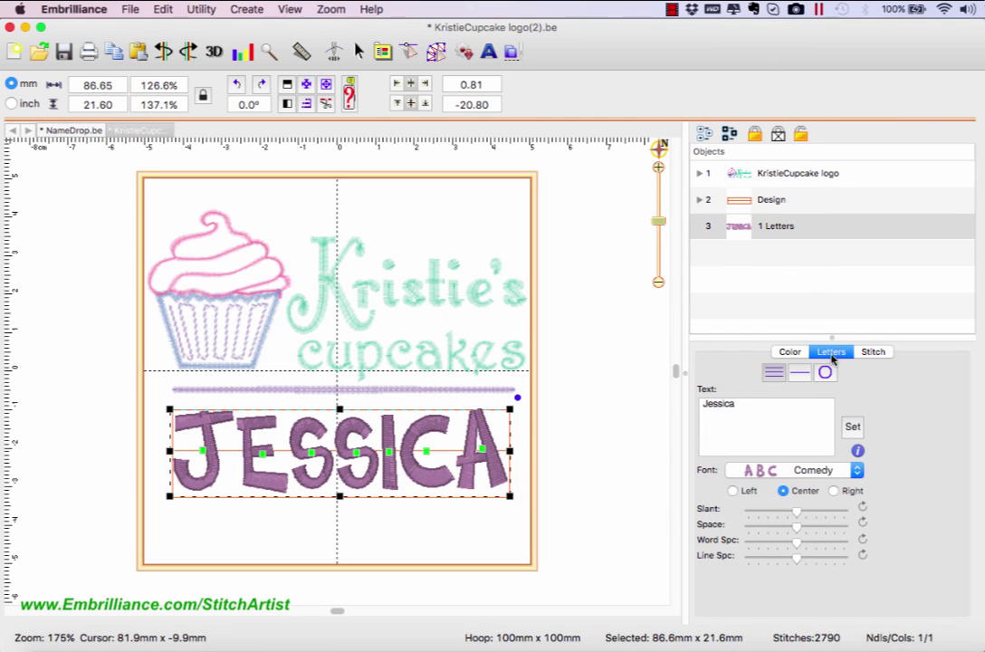
left_click(857, 470)
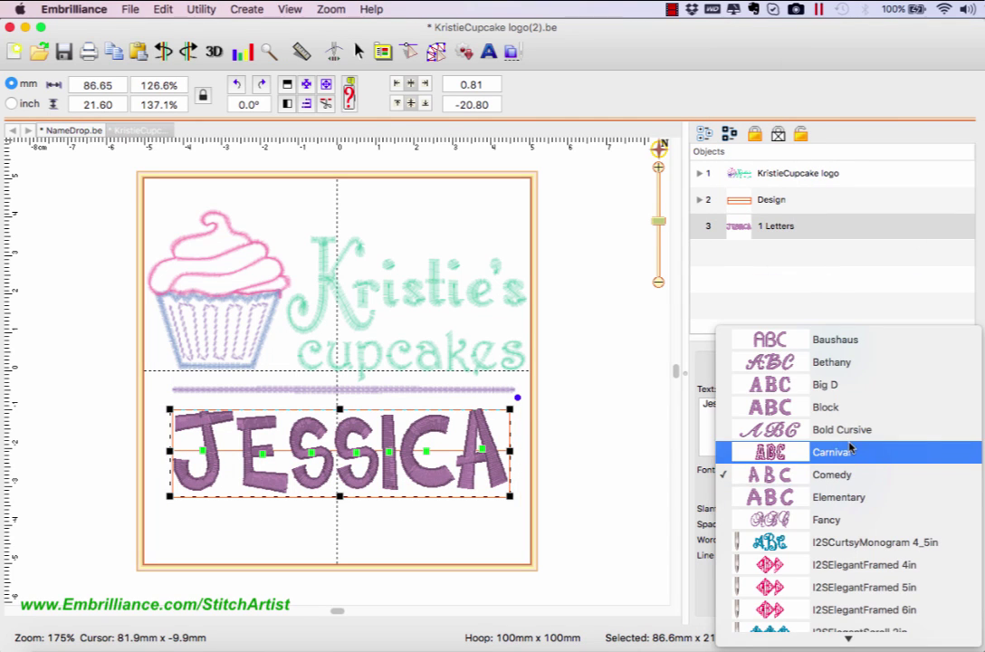
left_click(849, 450)
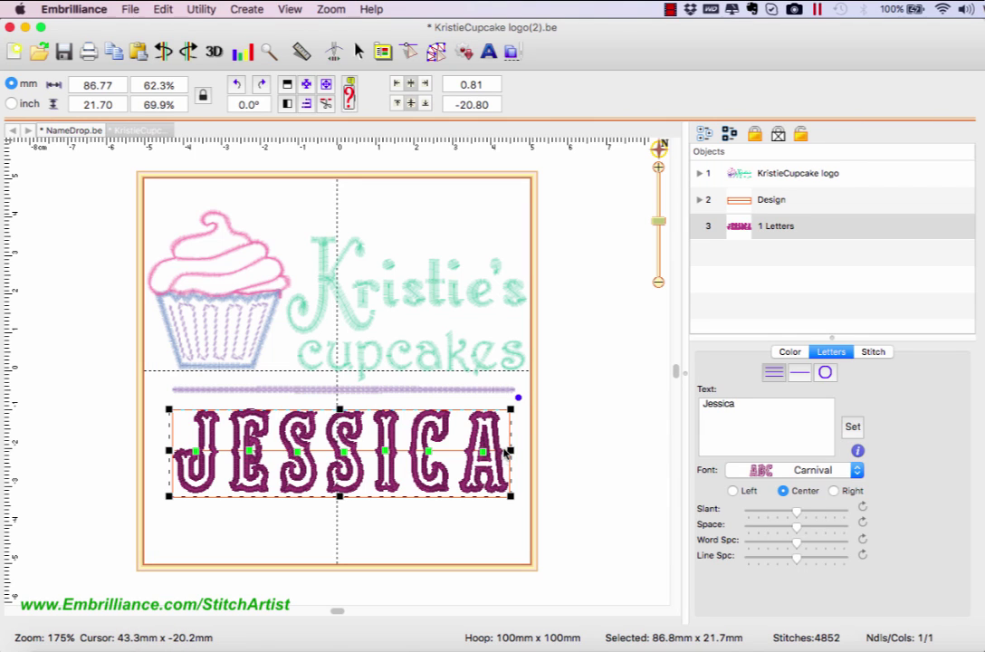
left_click(859, 471)
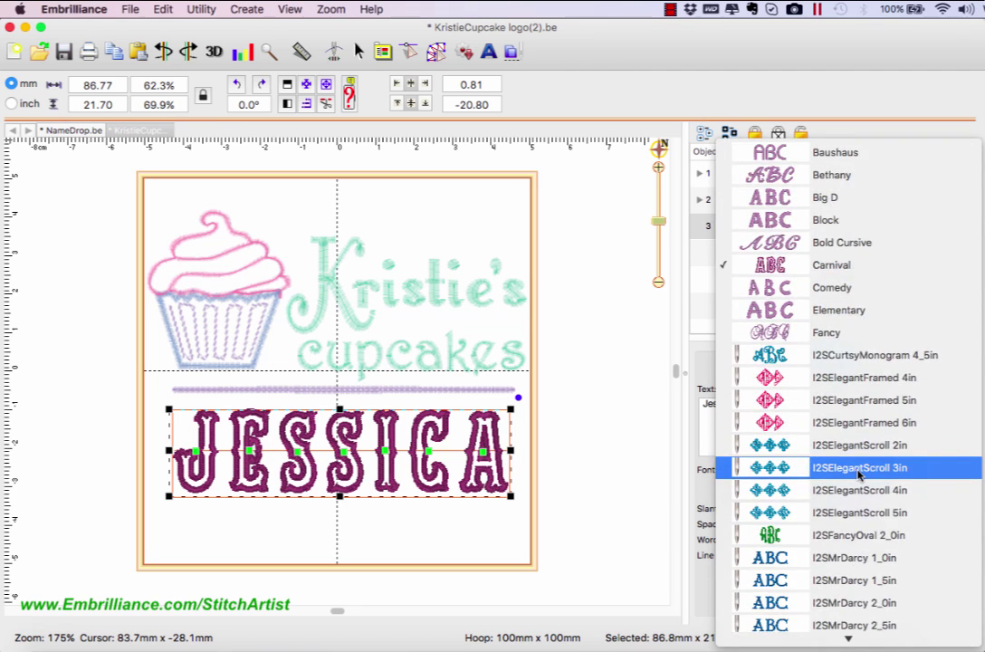
scroll(846, 467, "down", 3)
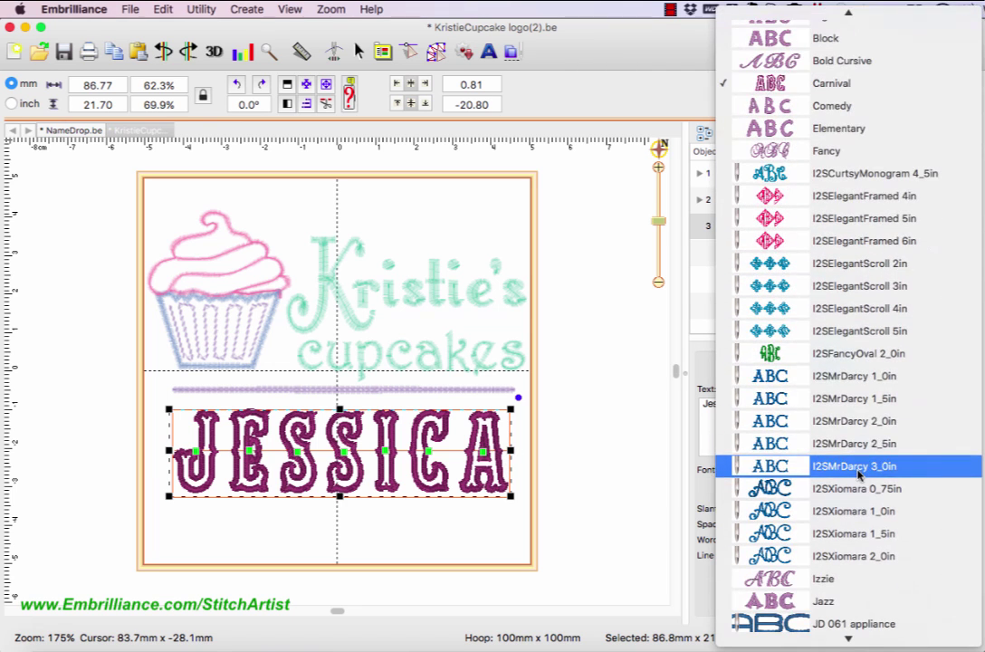
left_click(865, 376)
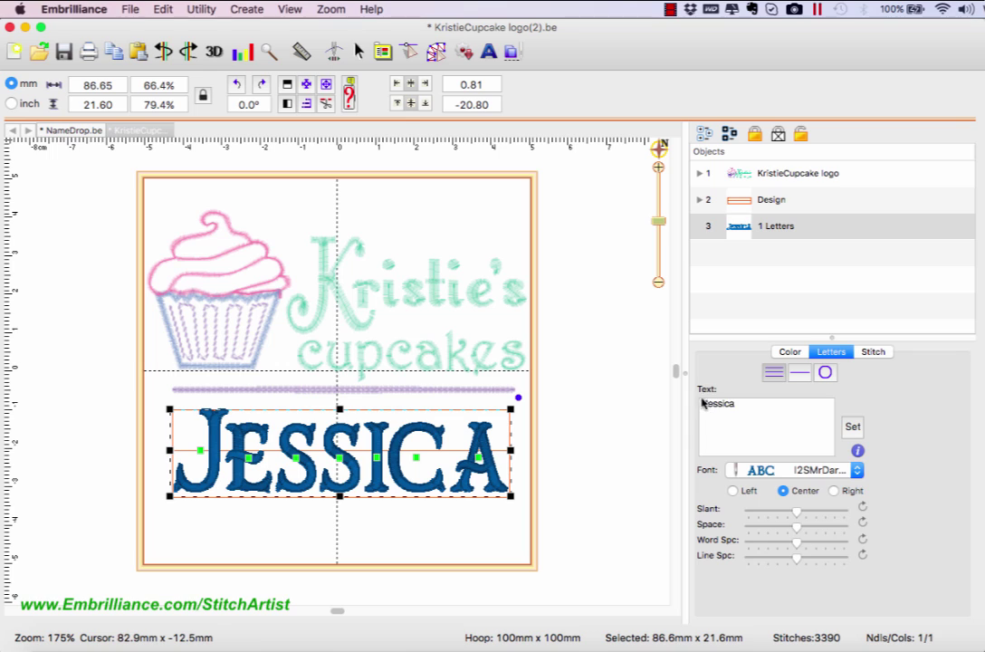
Swap in two other first names, keeping the last auto-fitted at 80.92 x 21.60 mm, then expand Design and deselect.
left_click_drag(703, 402, 730, 404)
type("Michelle")
left_click(854, 429)
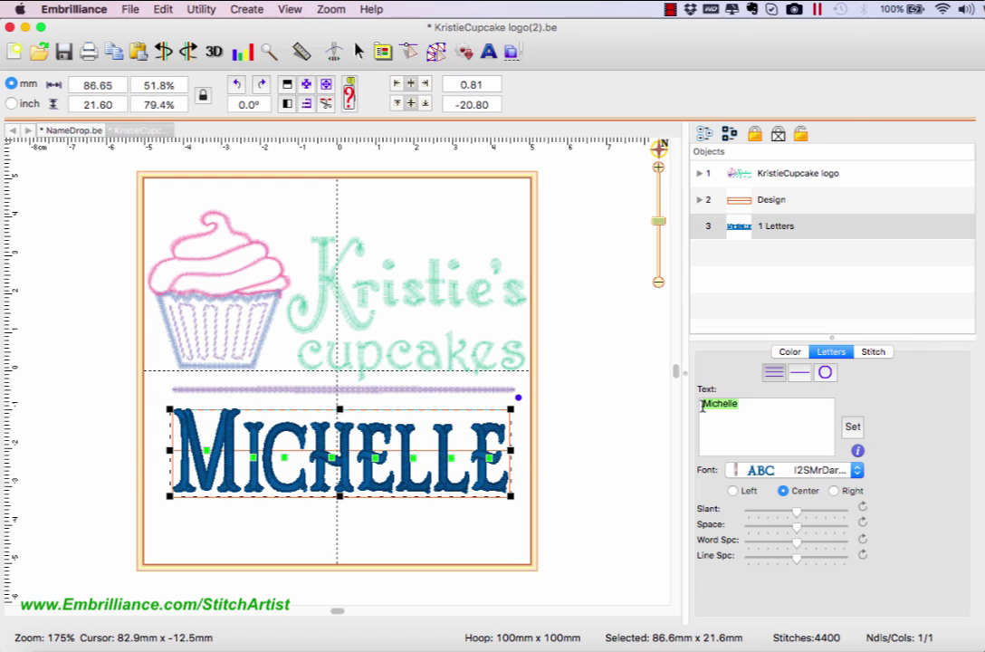
type("Susan")
left_click(845, 425)
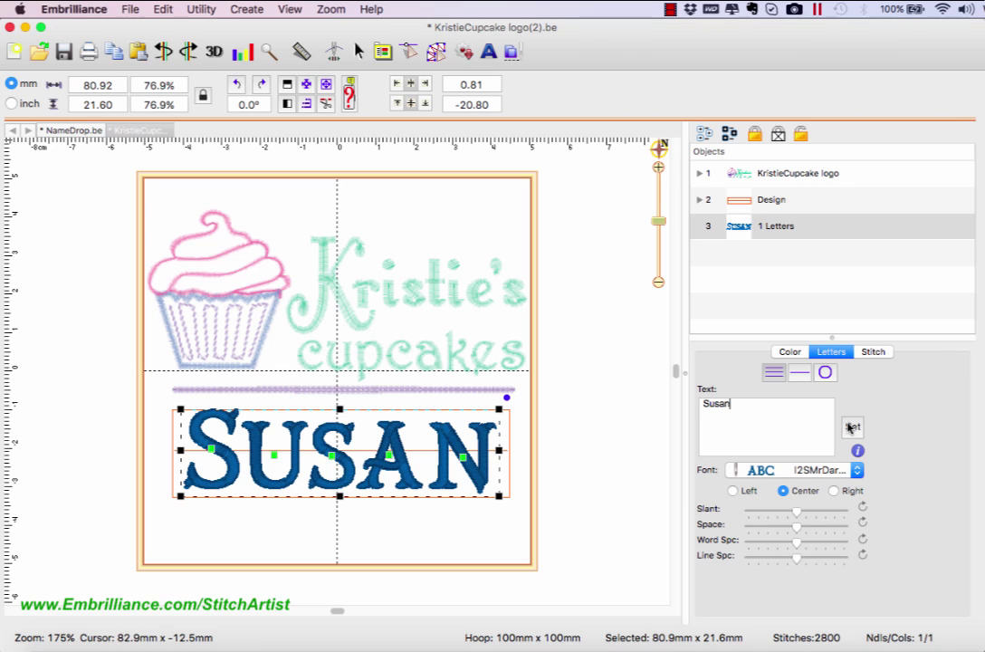
left_click(699, 199)
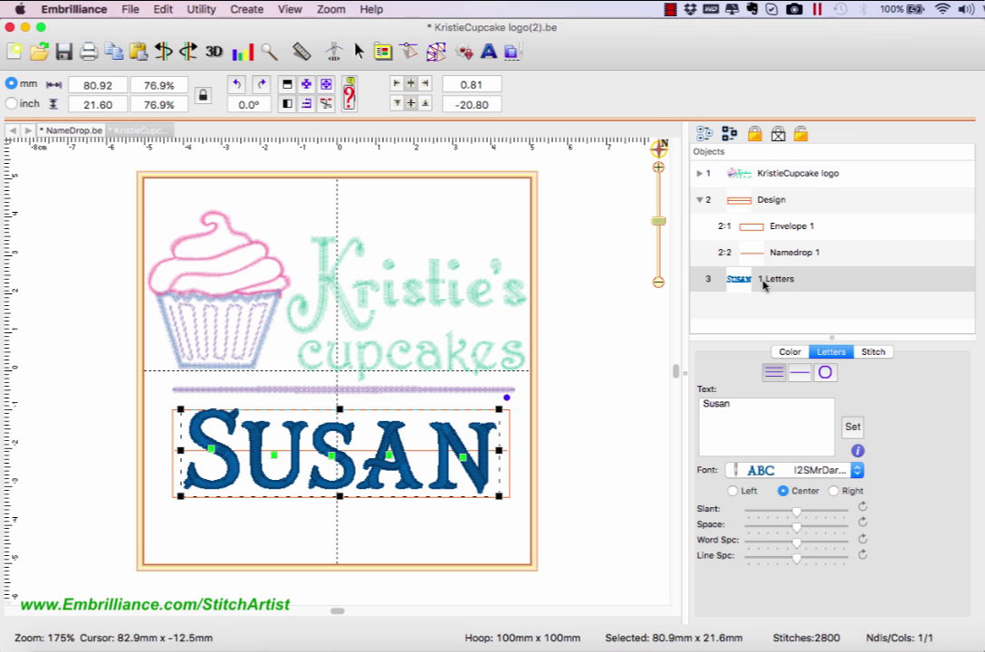
left_click(598, 282)
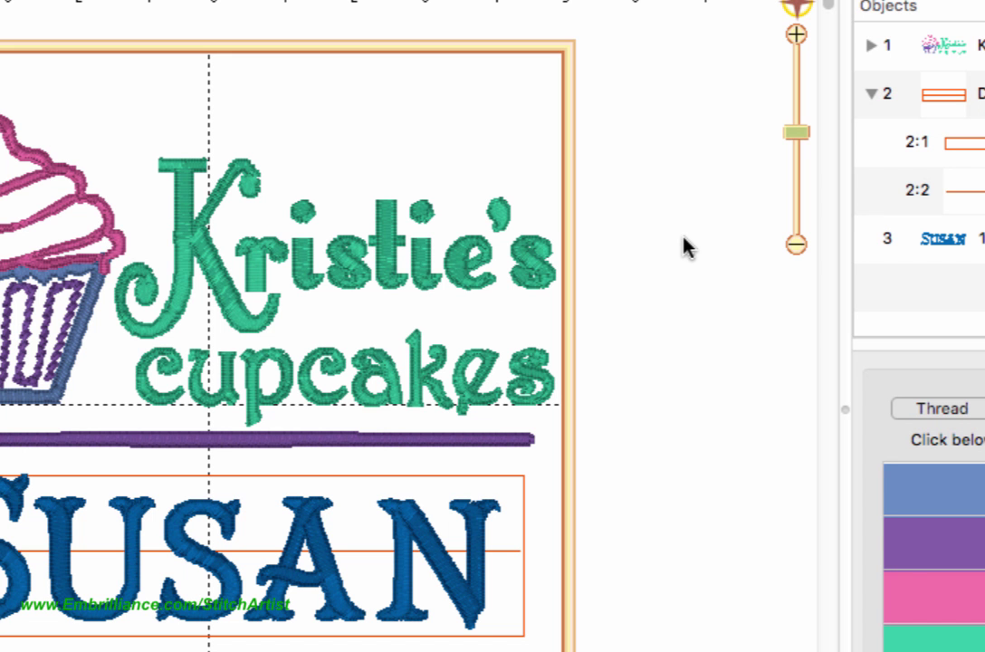